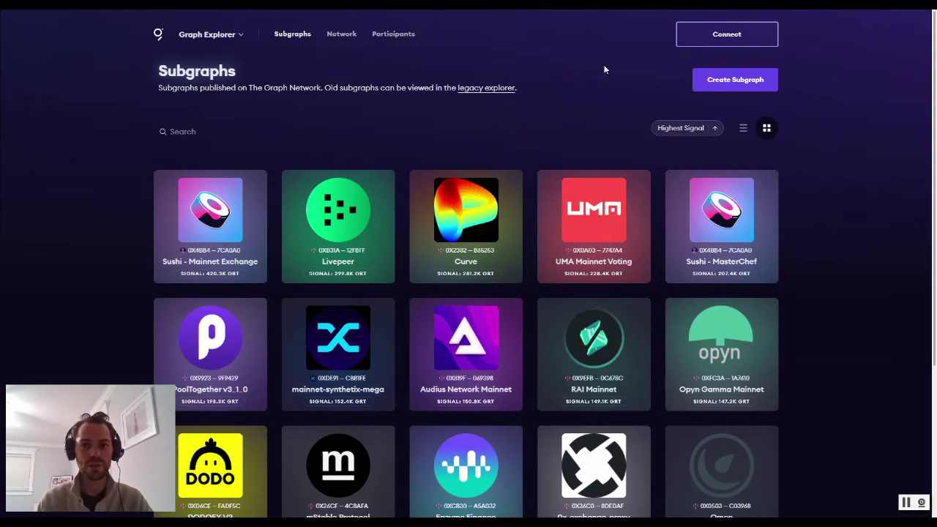
Choose MetaMask as the wallet to connect and look over its browser installation page and supported browsers
click(695, 44)
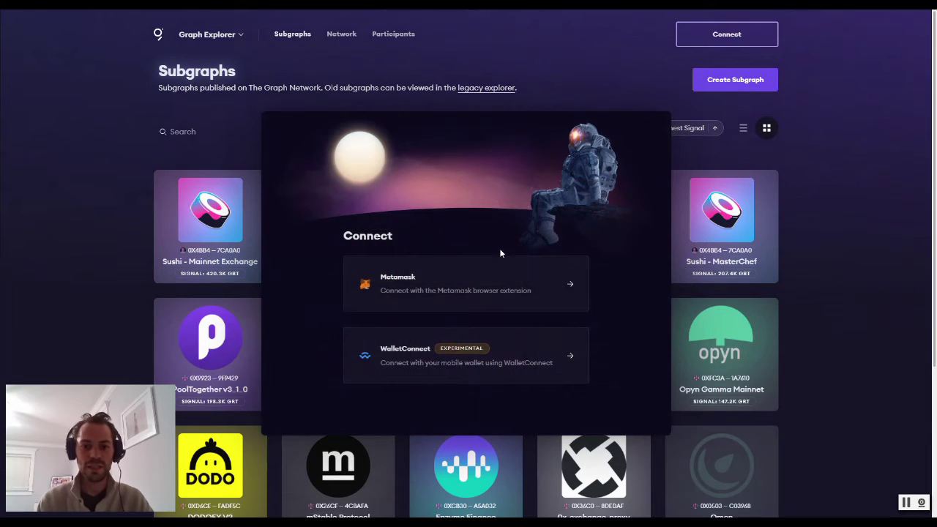
click(462, 285)
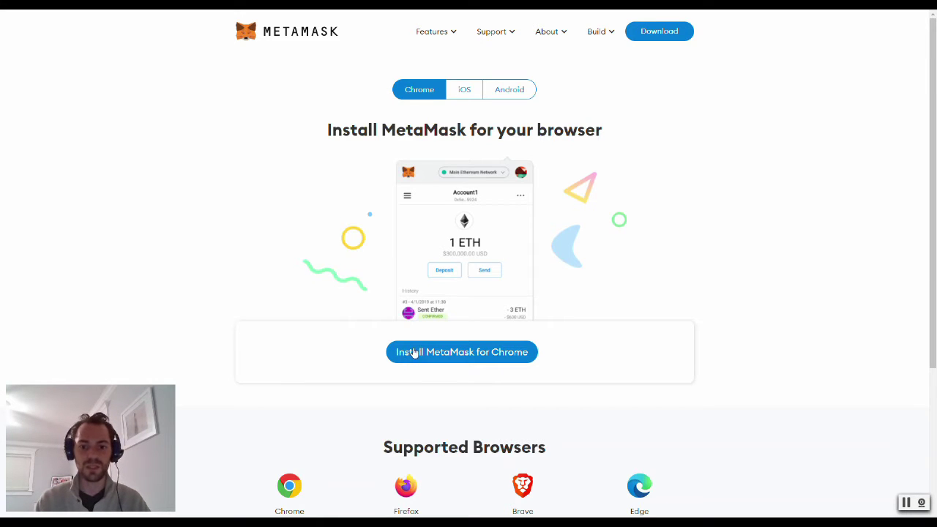
scroll(355, 381, down, 1)
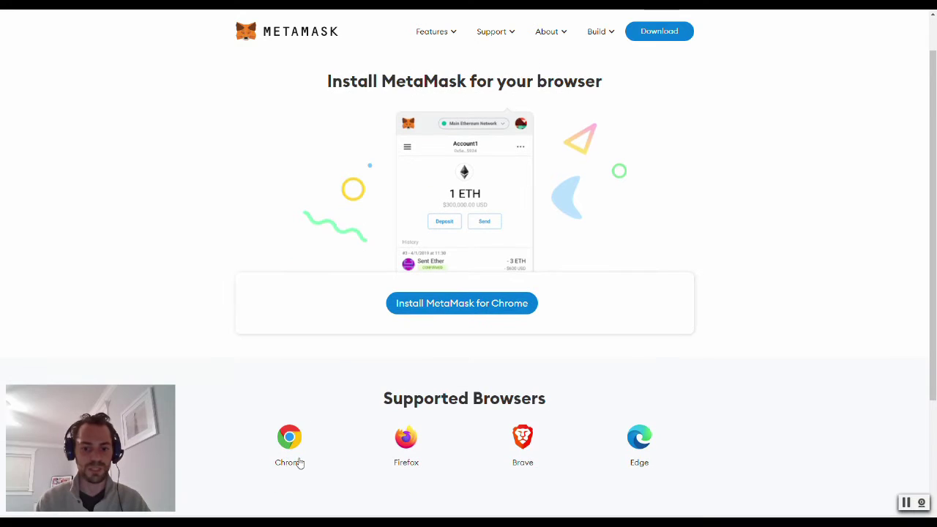
scroll(290, 342, up, 1)
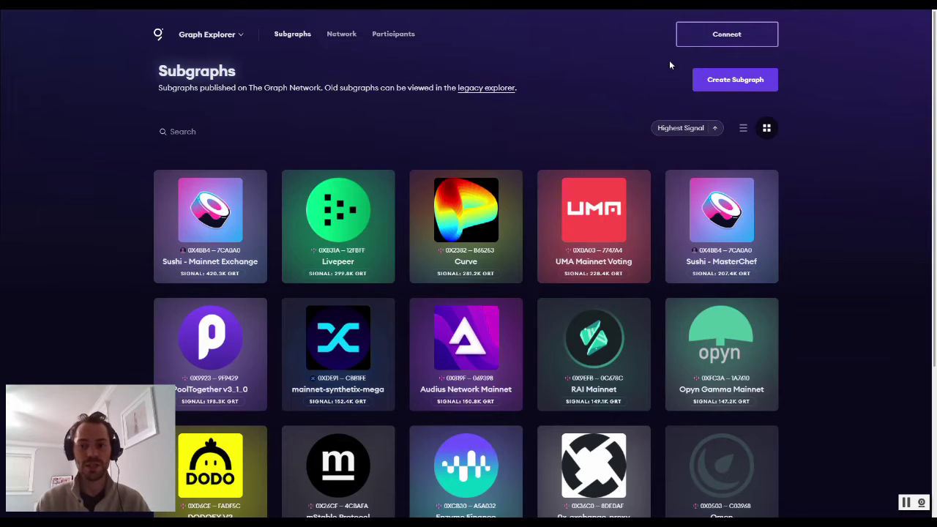
Connect Account 1 from the MetaMask wallet to Graph Explorer and approve the connection
click(746, 44)
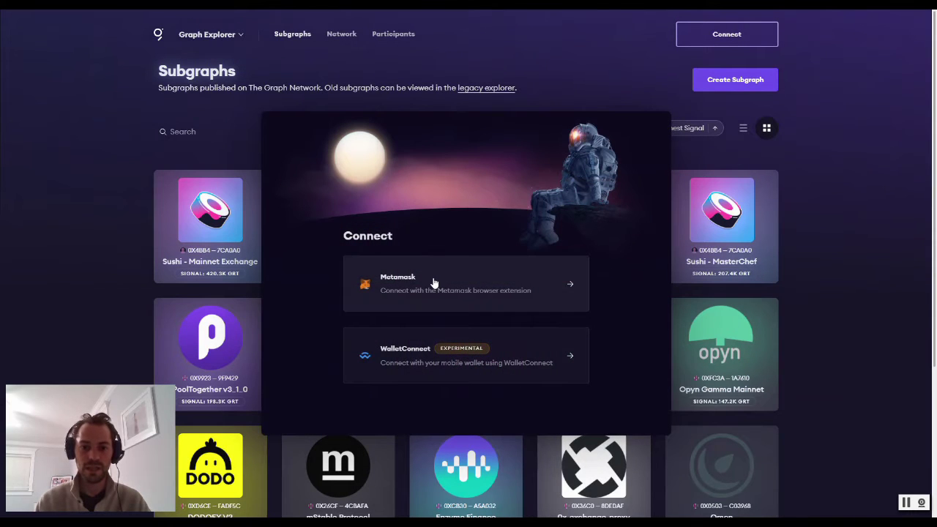
click(433, 280)
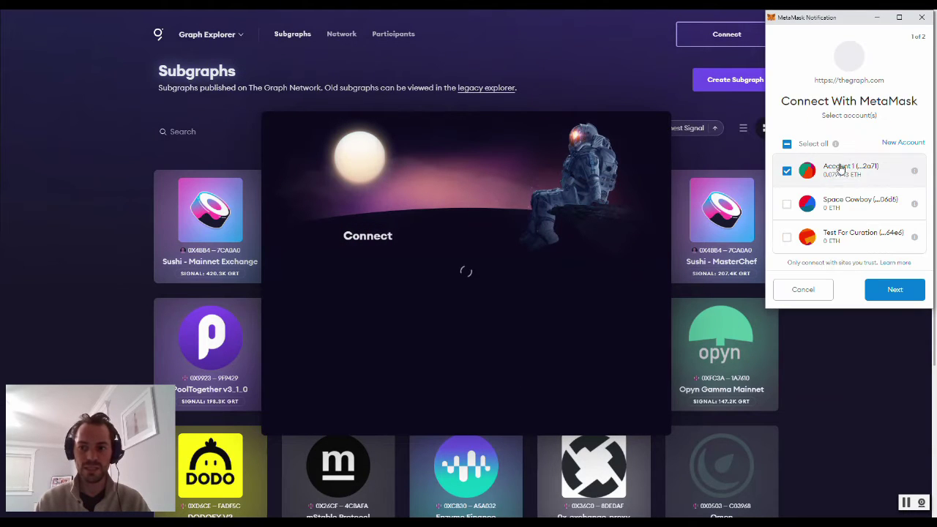
click(884, 293)
click(884, 290)
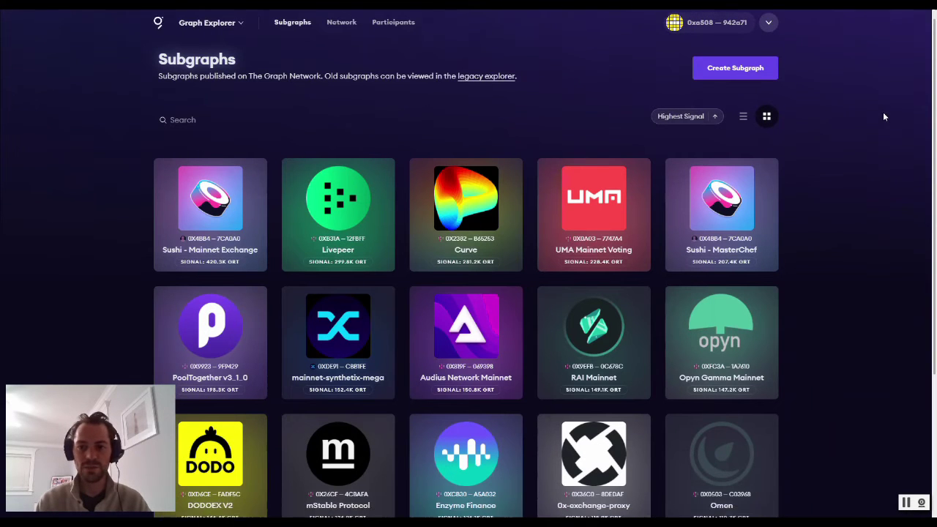
Search the published subgraphs for "cream" and open the CREAM Iron Bank subgraph
scroll(879, 117, down, 3)
scroll(867, 122, up, 3)
click(190, 132)
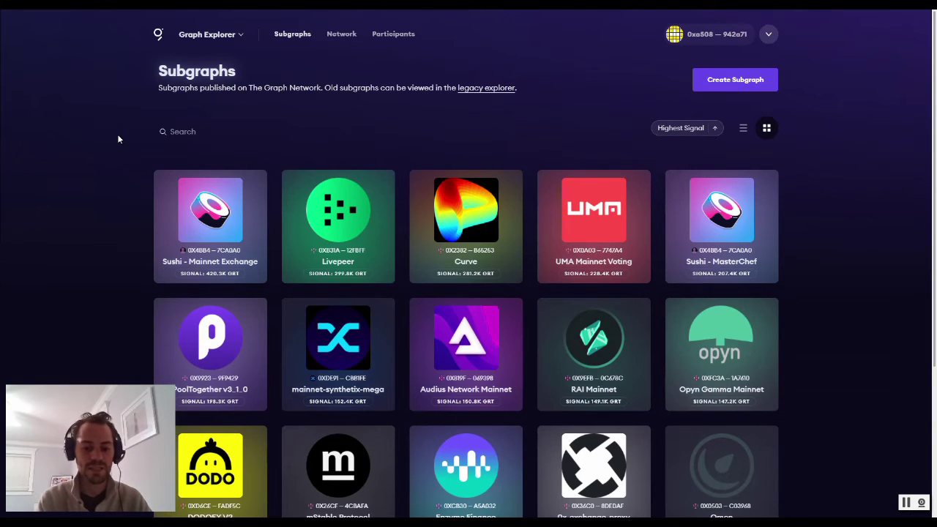
text(cream)
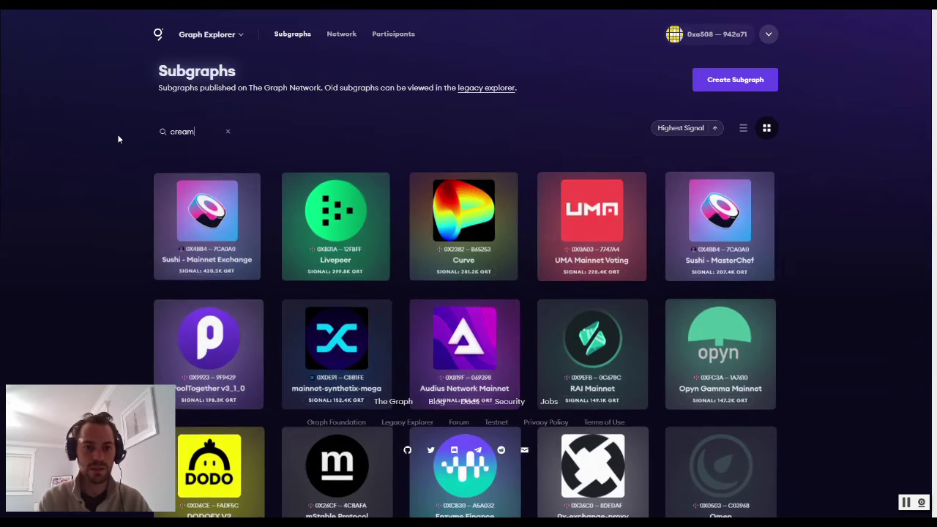
click(212, 214)
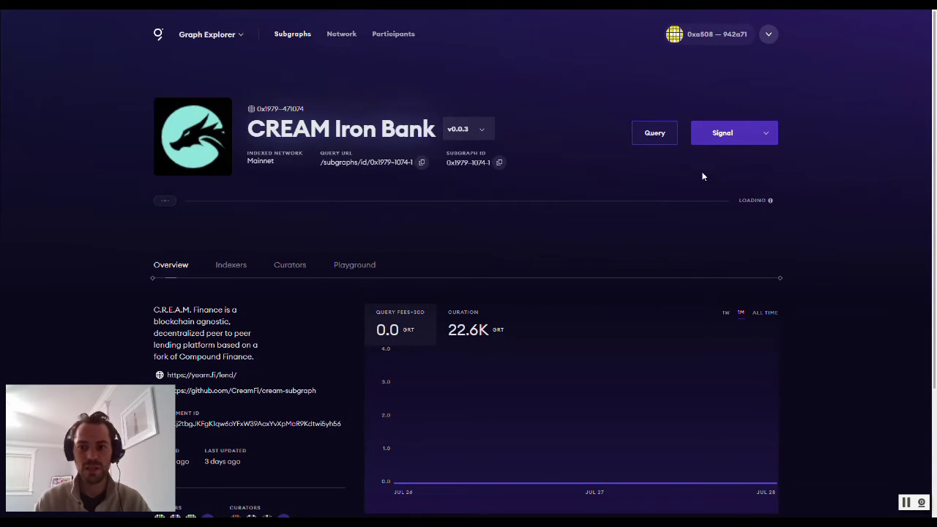
Check the signal options and the list of available versions for the CREAM Iron Bank subgraph
click(728, 133)
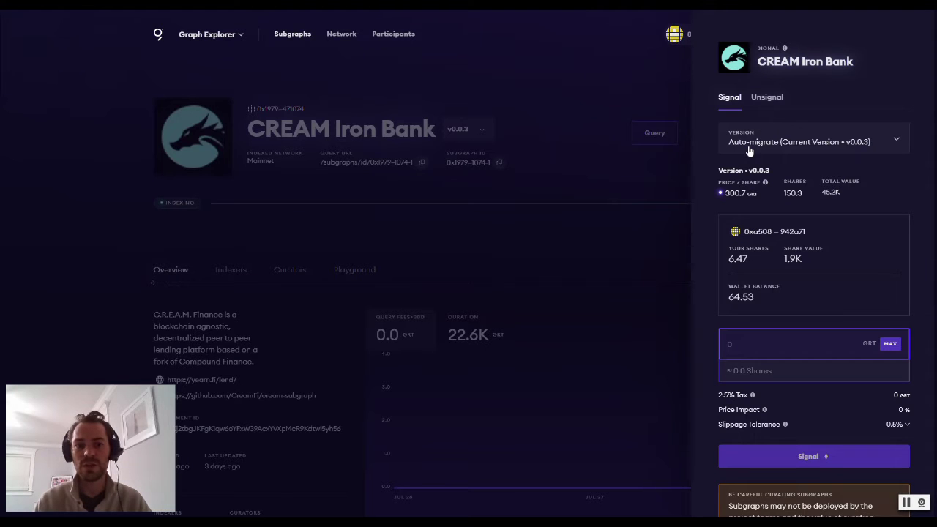
click(580, 164)
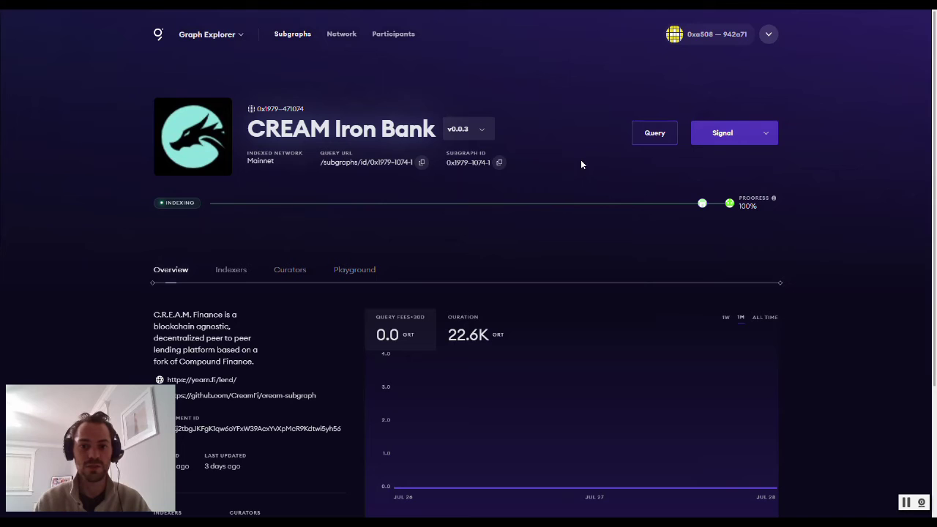
click(473, 129)
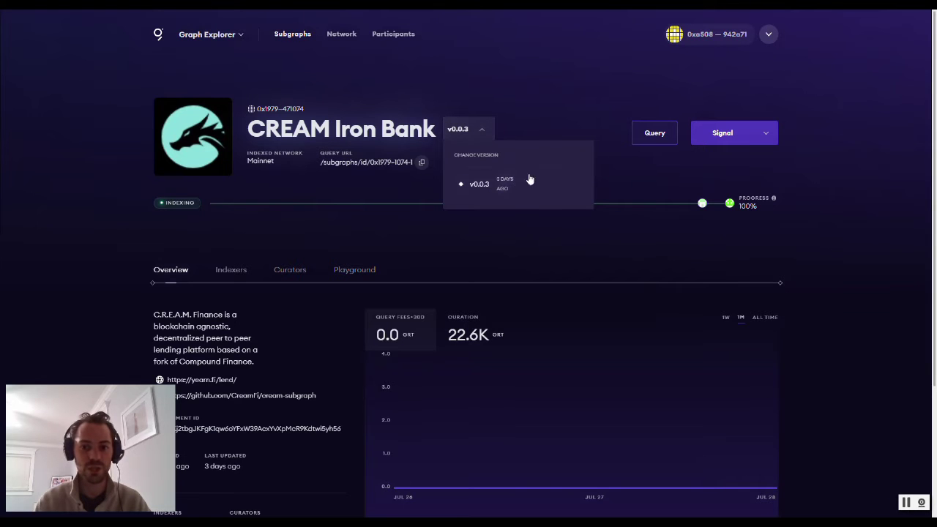
click(609, 178)
Return to the subgraph list, open Audius Network Mainnet and view its available versions
key(alt+Left)
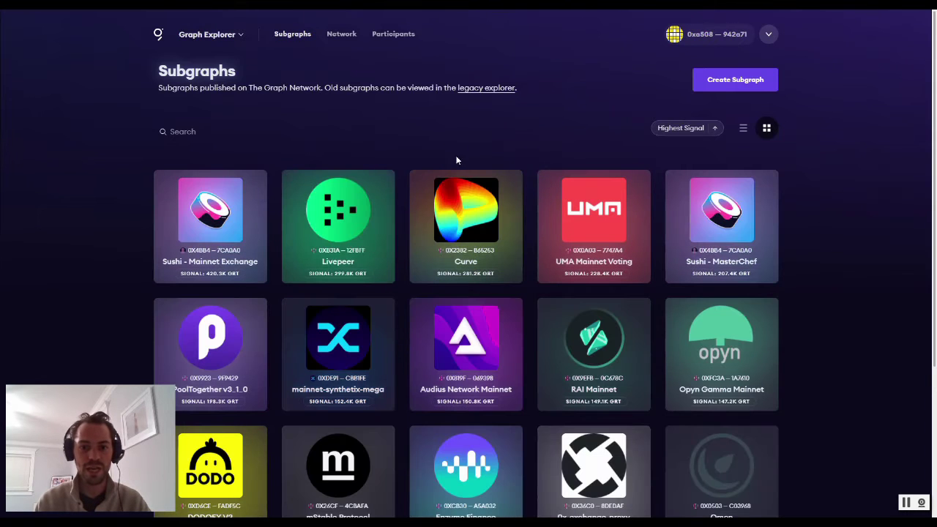
click(478, 342)
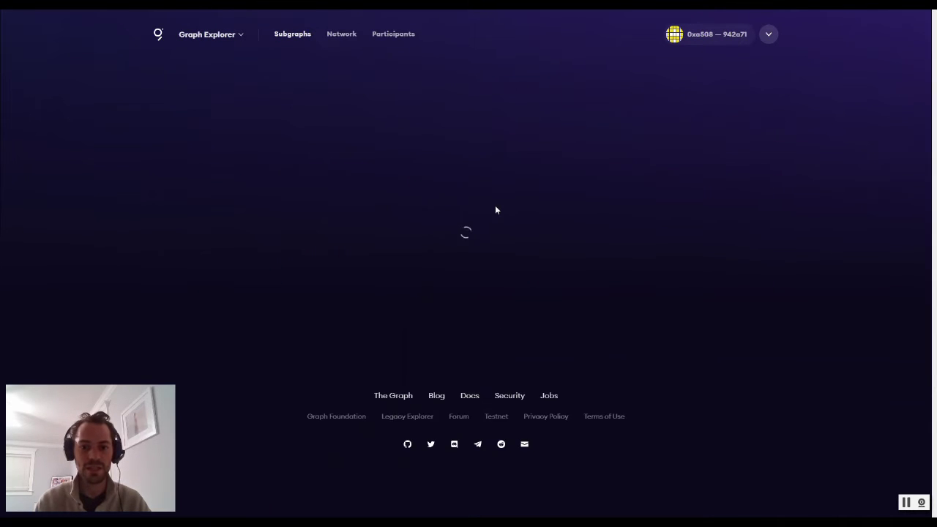
click(543, 131)
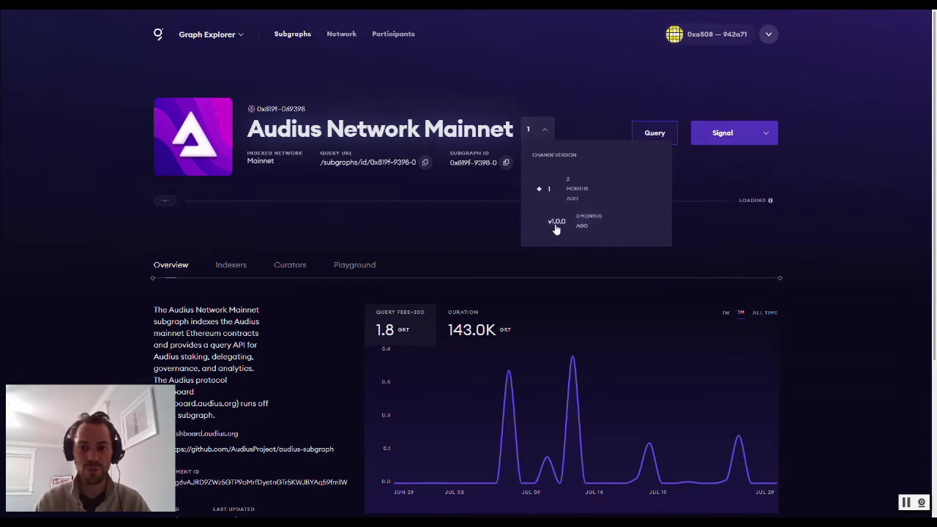
click(449, 239)
Examine the deployment ID of version 1 in the Audius Network Mainnet overview
scroll(396, 216, down, 1)
scroll(357, 191, down, 3)
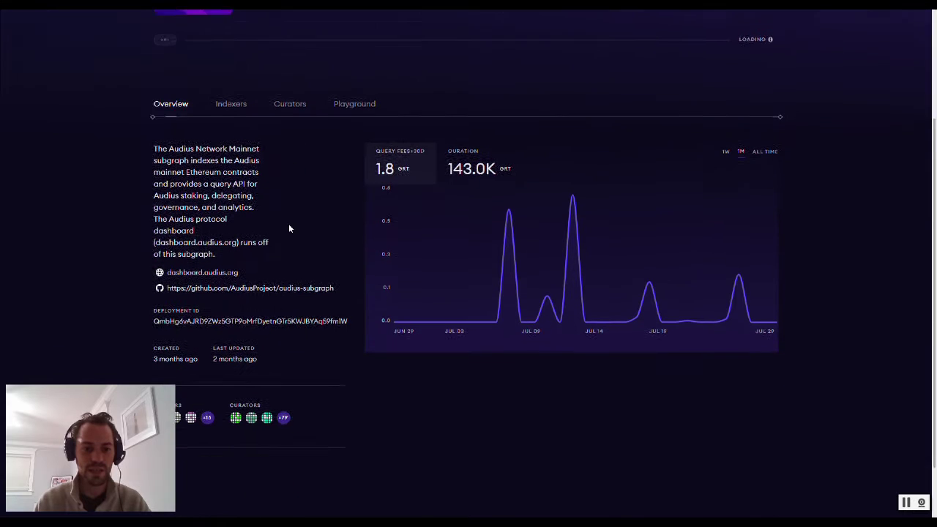
triple_click(163, 287)
click(209, 292)
double_click(208, 291)
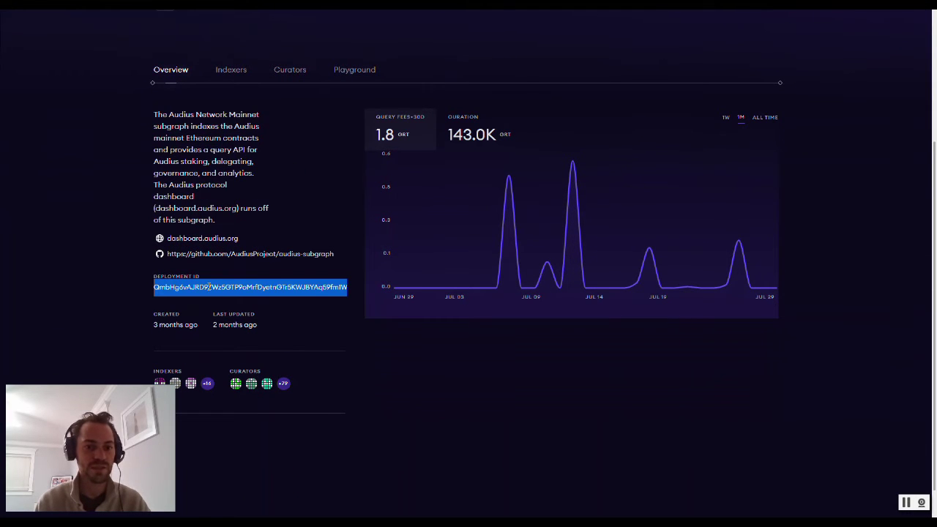
scroll(220, 291, up, 1)
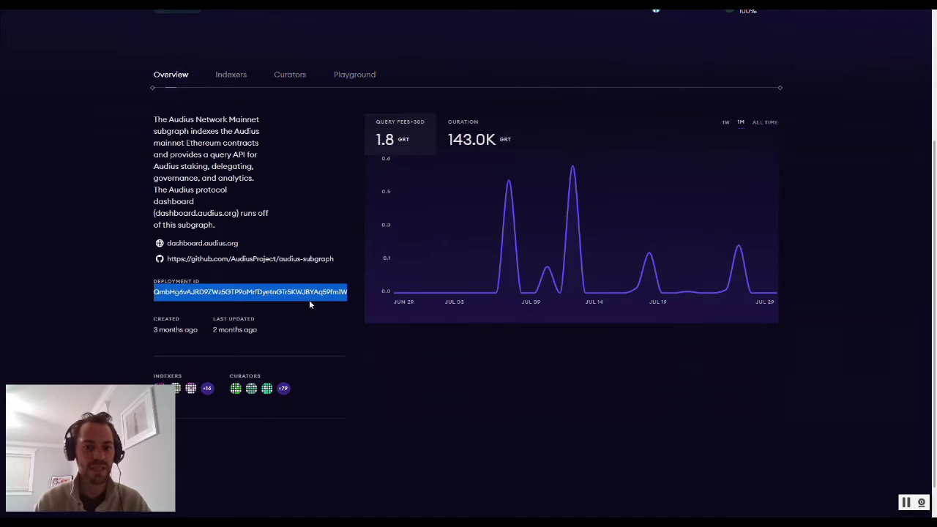
click(309, 300)
double_click(286, 292)
click(304, 265)
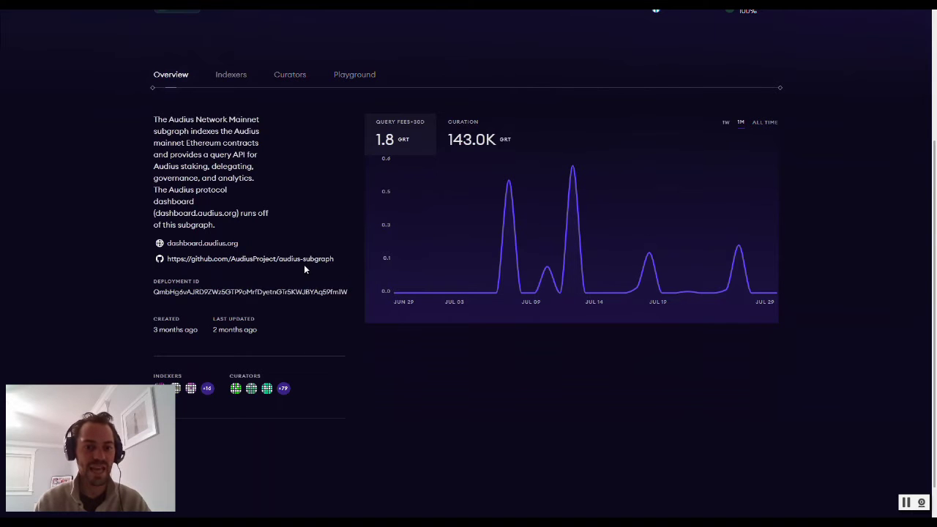
Switch the Audius Network Mainnet subgraph to version v1.0.0 and inspect its deployment ID
scroll(353, 256, up, 3)
click(537, 80)
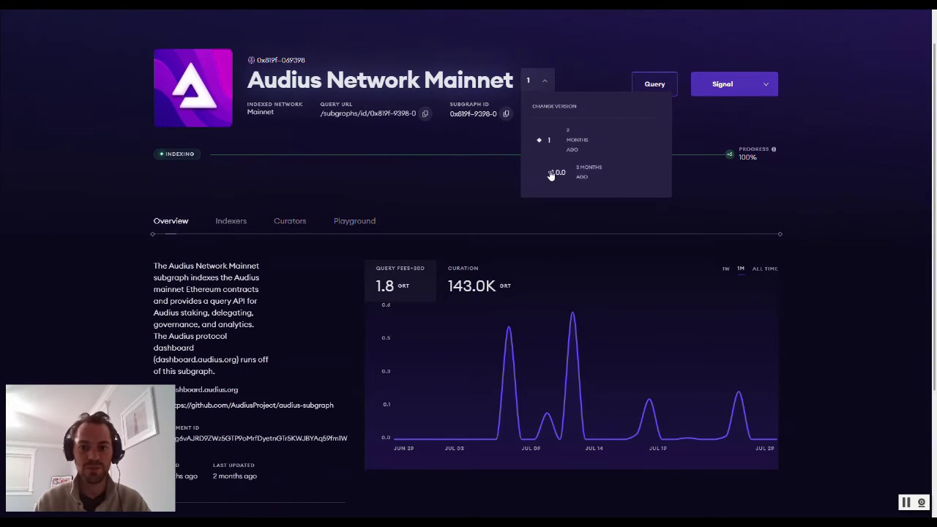
click(550, 174)
scroll(298, 249, down, 2)
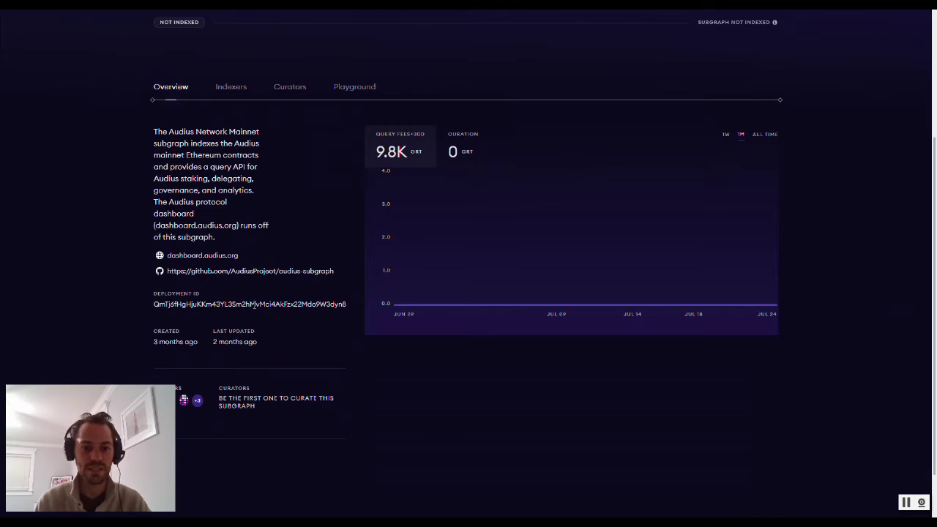
double_click(315, 304)
click(337, 288)
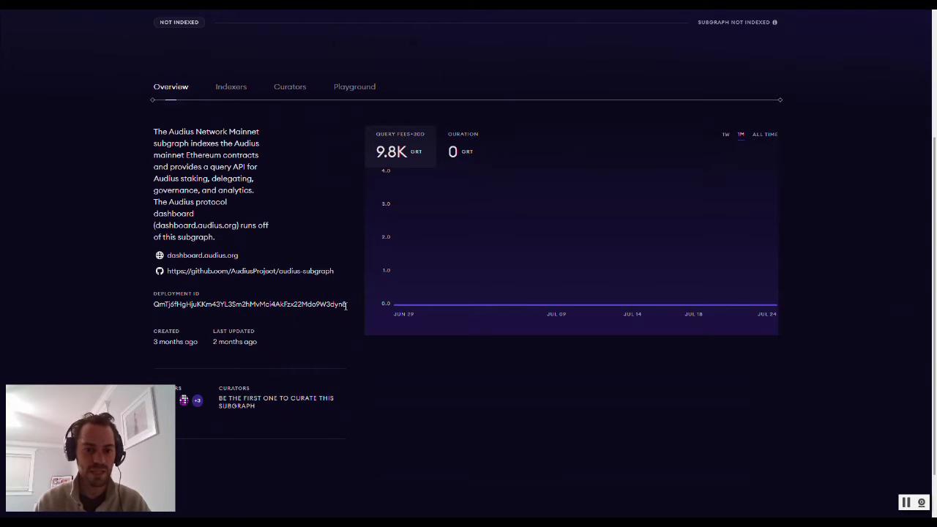
Switch the Audius subgraph back to version 1 and compare its deployment ID with that of v1.0.0
scroll(350, 305, up, 3)
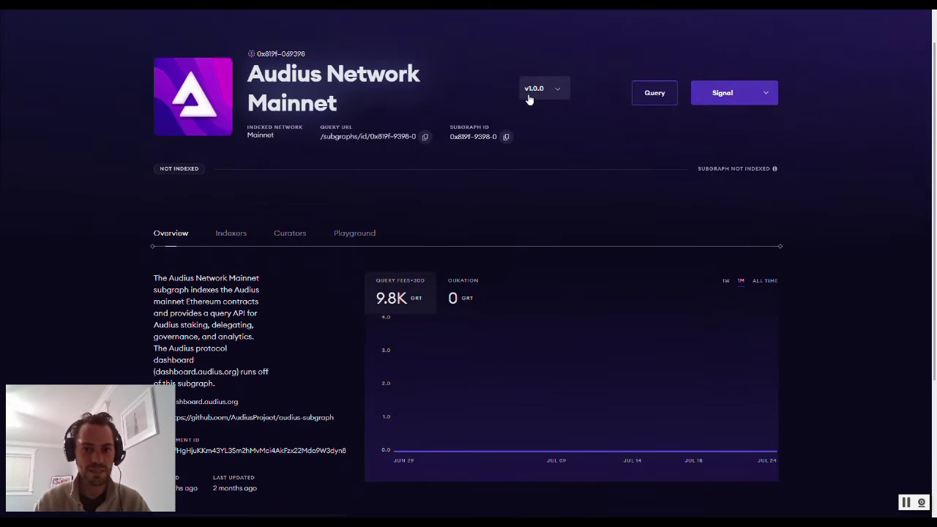
click(537, 88)
click(546, 151)
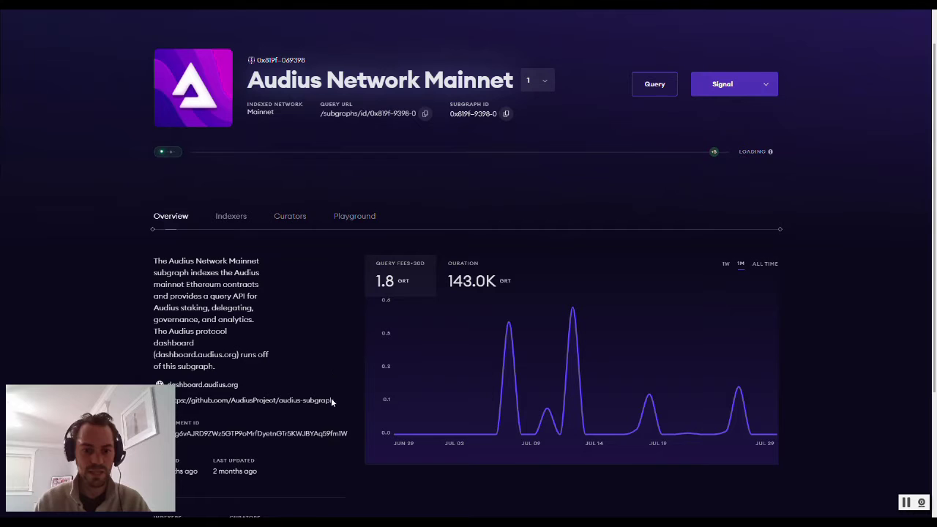
drag(331, 438, 349, 440)
click(348, 439)
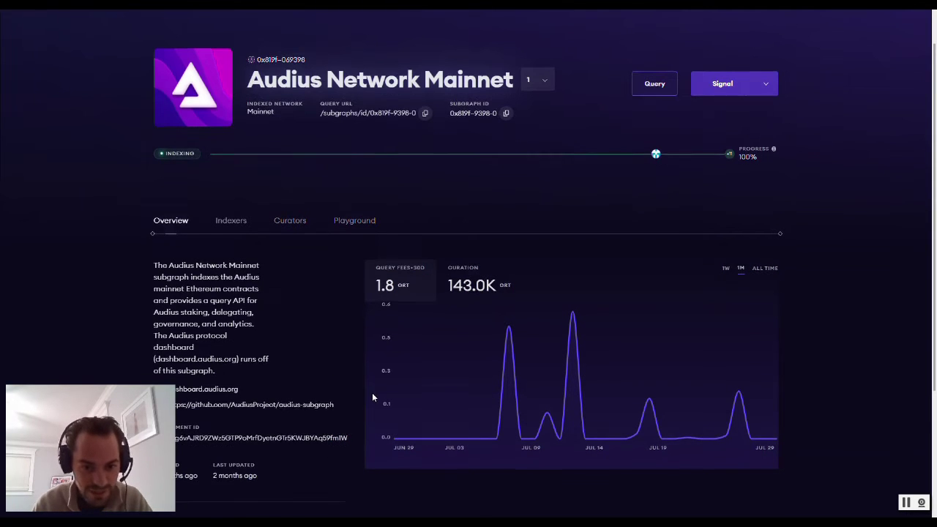
scroll(372, 393, down, 1)
scroll(357, 320, up, 2)
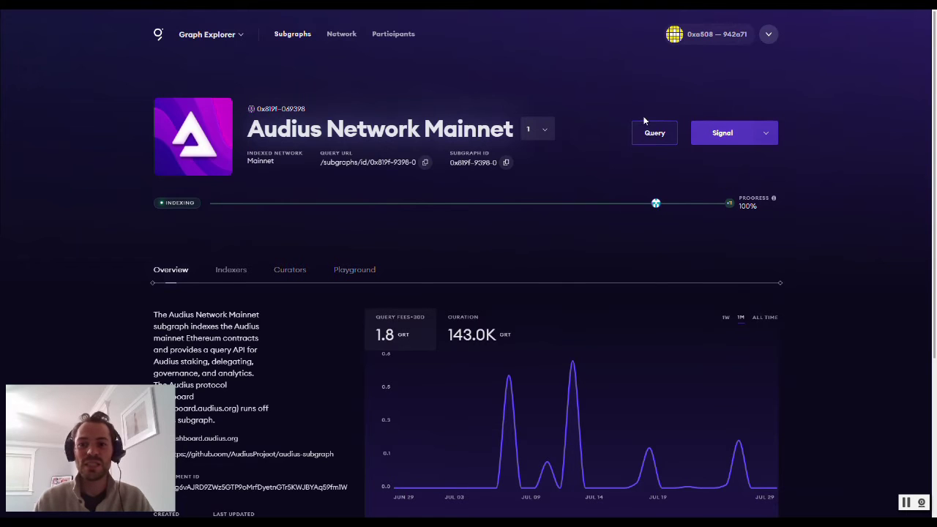
Reopen Audius Network Mainnet from the subgraph list, review the version choices for signaling, and close the signal form
key(alt+Left)
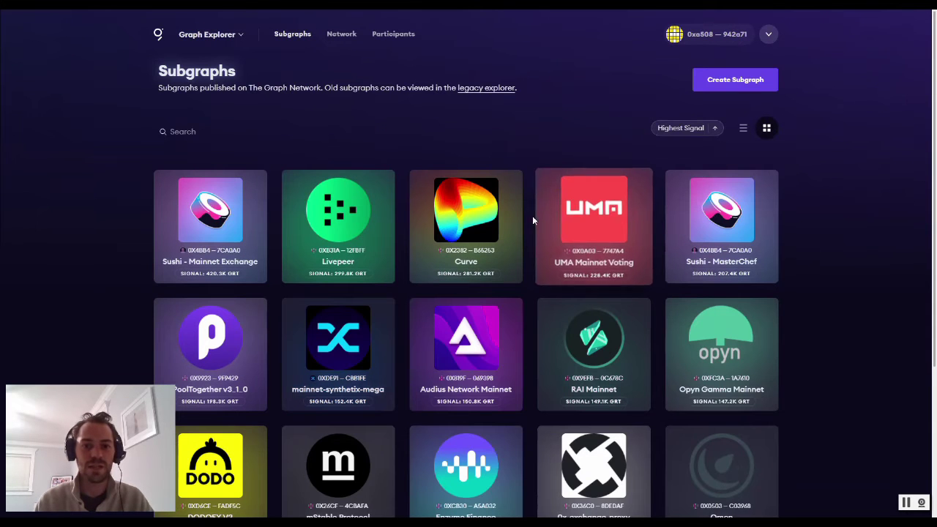
click(480, 333)
click(736, 130)
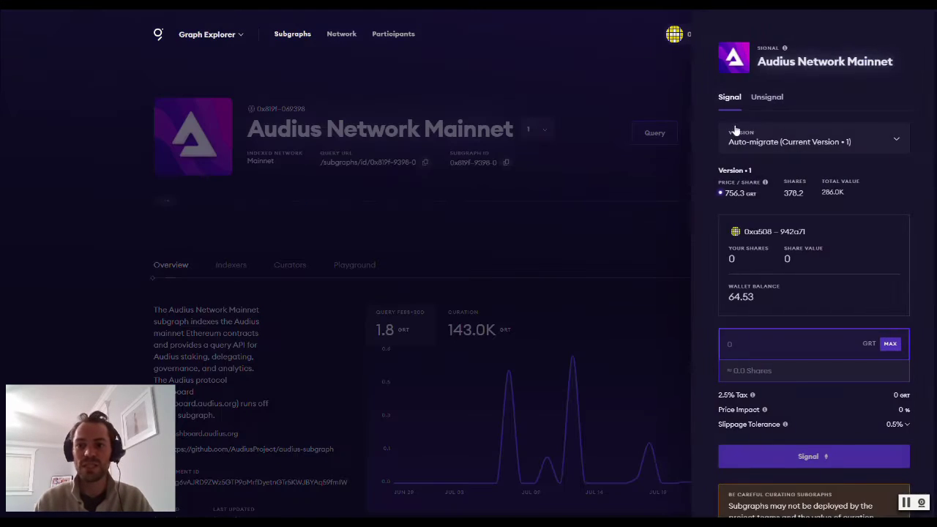
click(777, 142)
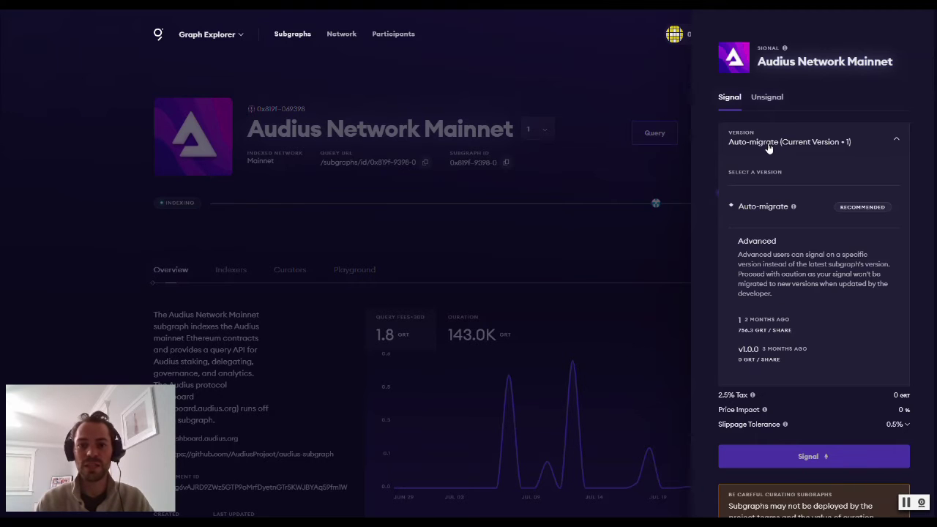
click(496, 233)
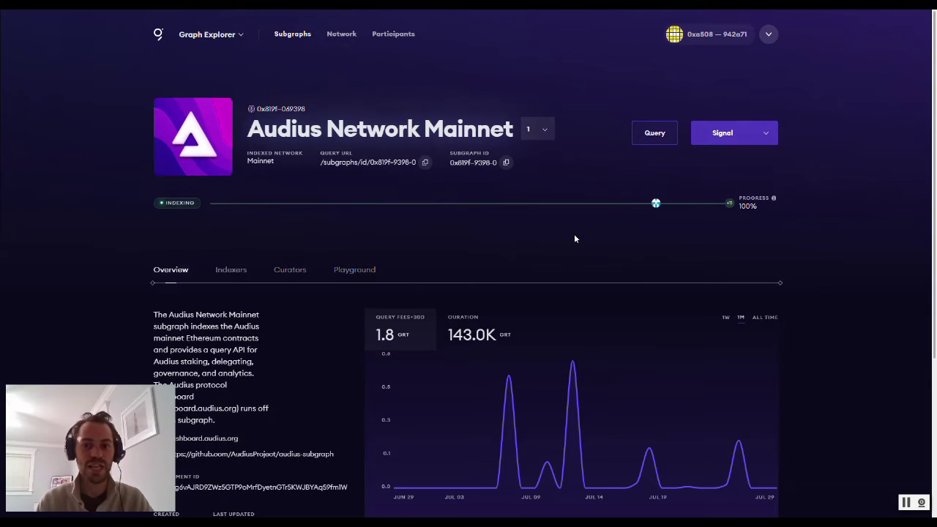
Bring up the Audius signal form again and expand its version choices to examine Auto-migrate and the advanced options
click(725, 133)
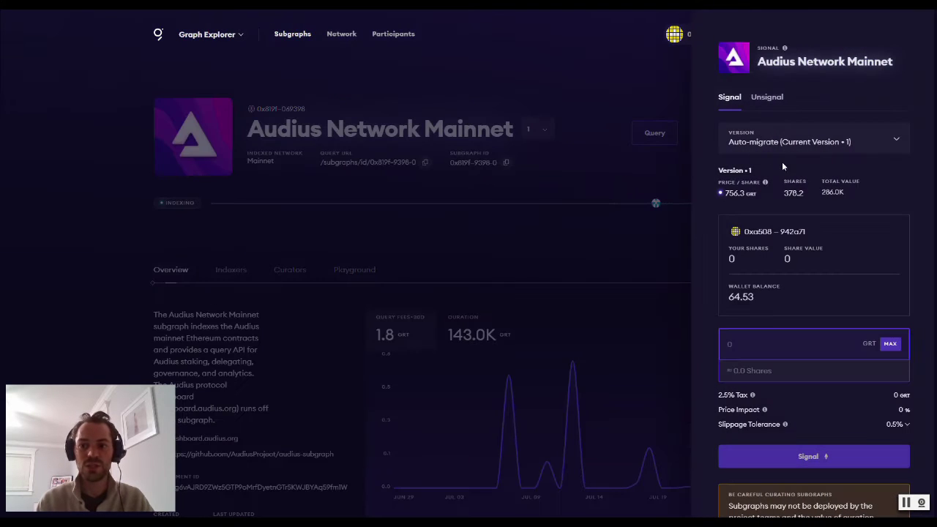
click(503, 218)
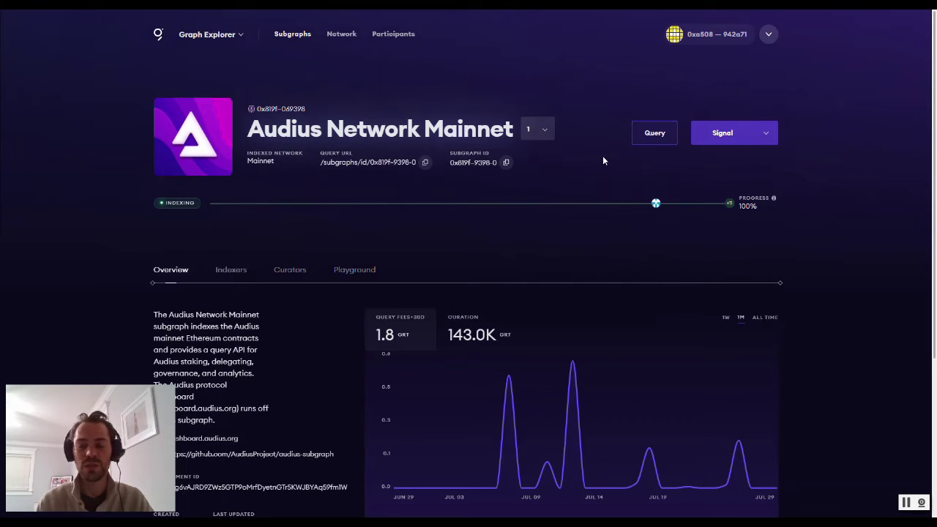
click(739, 135)
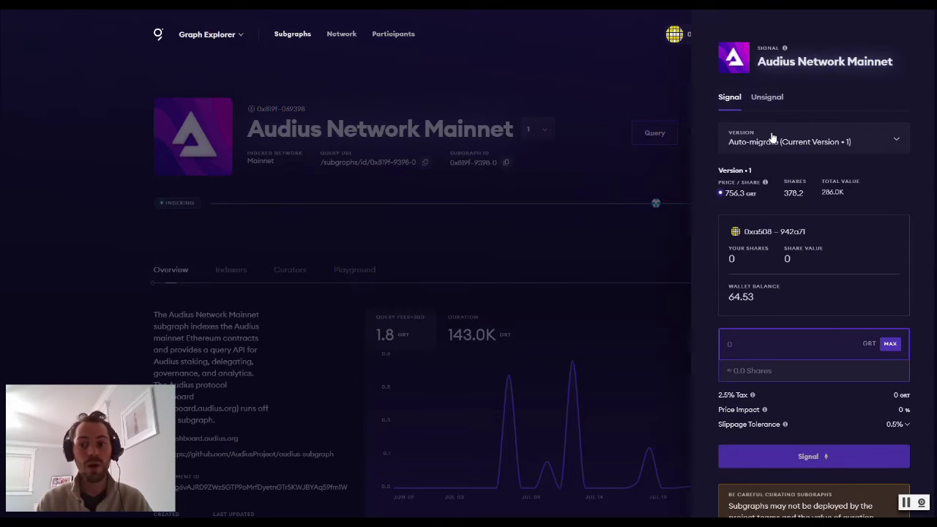
click(772, 138)
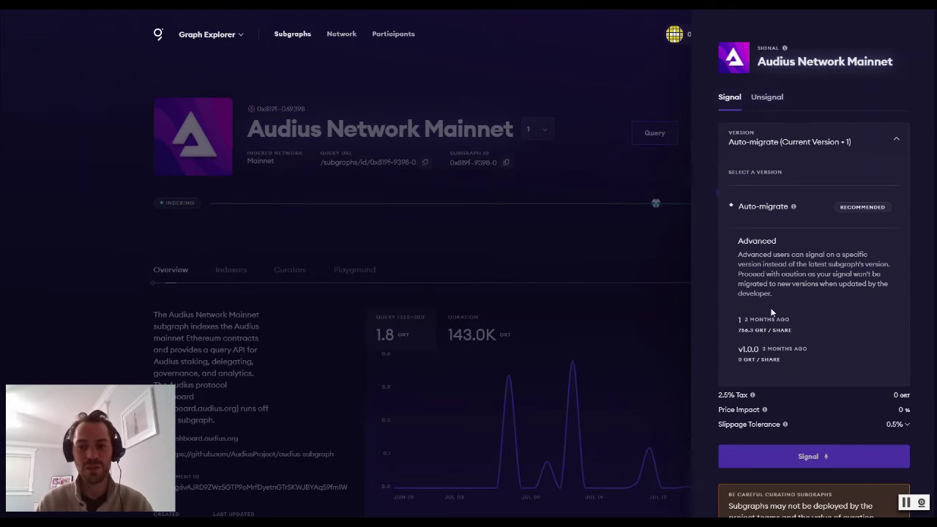
Collapse the Audius version choices, leaving Auto-migrate selected, and close the signal form
click(750, 149)
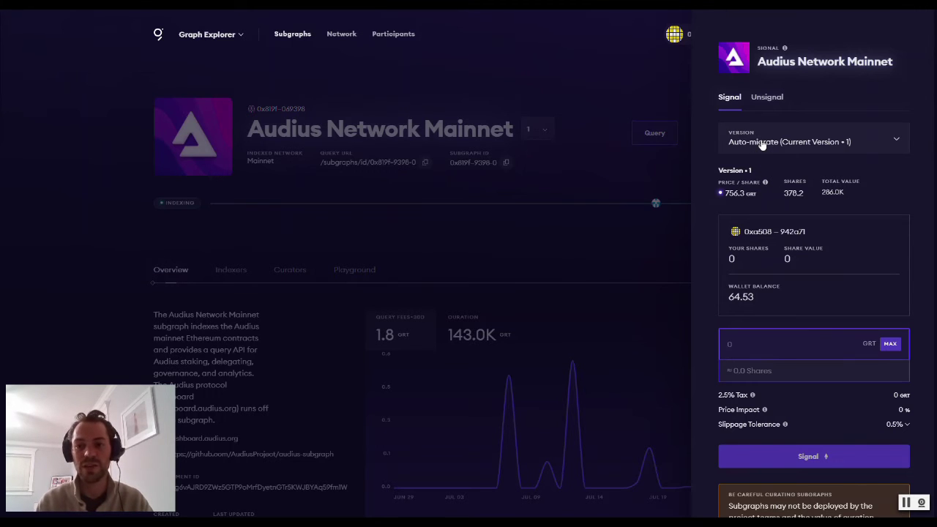
click(763, 145)
click(763, 145)
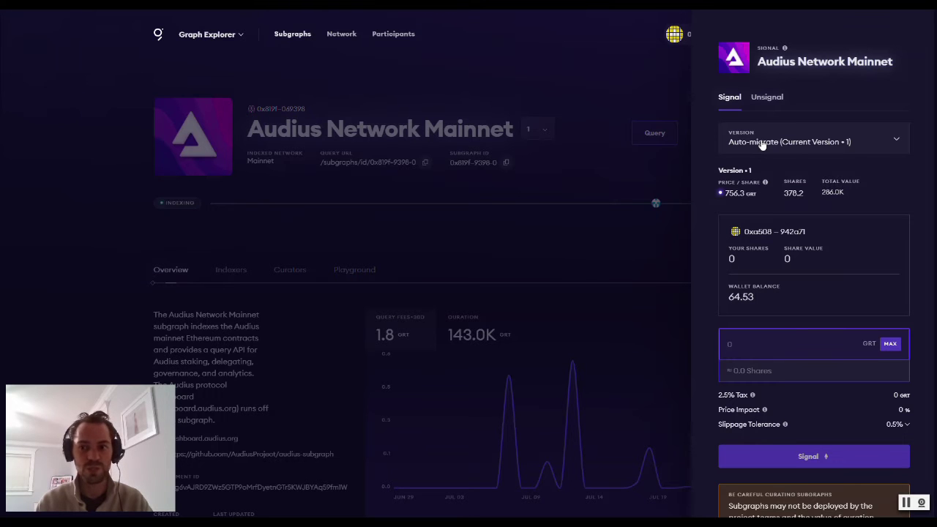
click(401, 244)
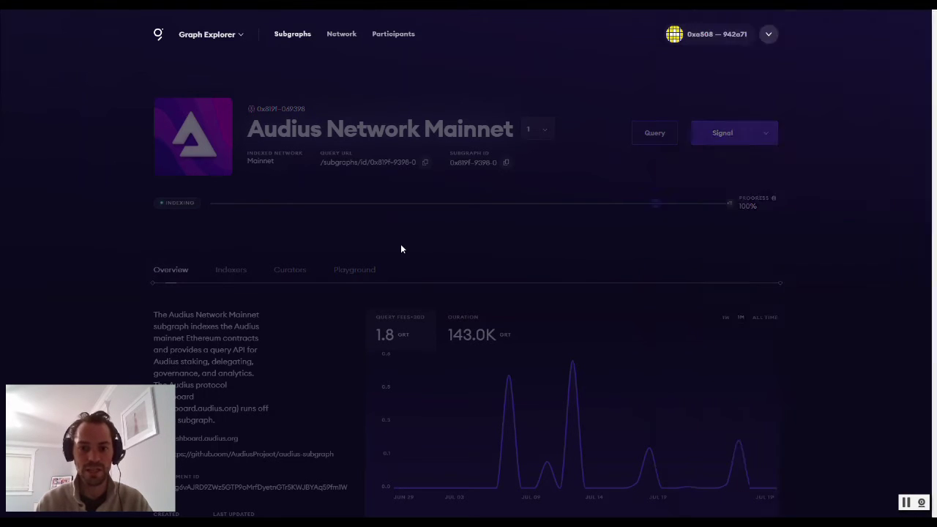
Return to the subgraph list, search for "cream", and open the CREAM Iron Bank subgraph
key(alt+Left)
click(161, 130)
text(cream)
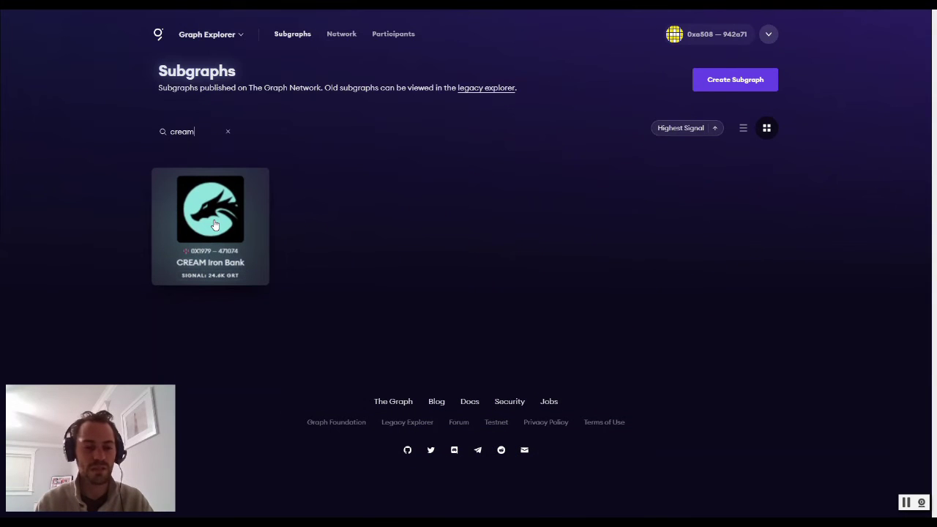
click(215, 224)
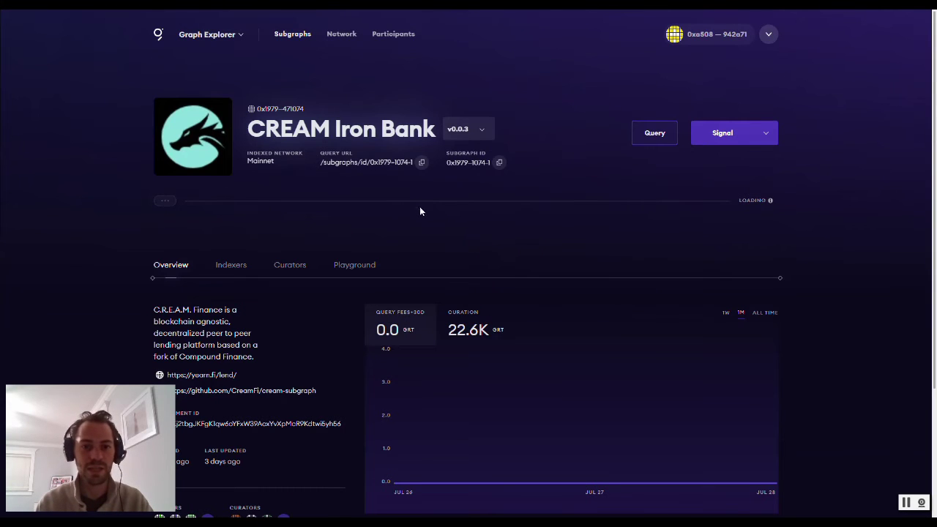
Bring up the signal form for CREAM Iron Bank and review its price per share, shares and total value
click(728, 134)
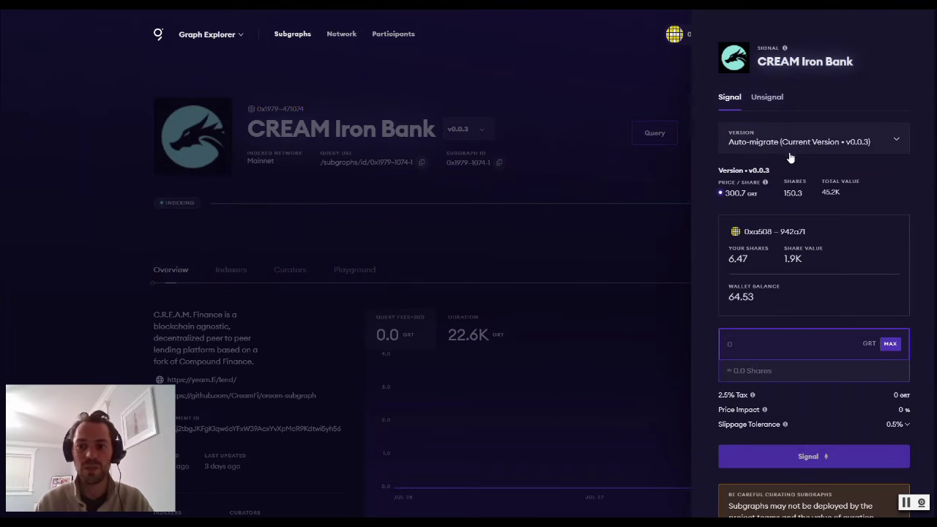
scroll(723, 168, down, 1)
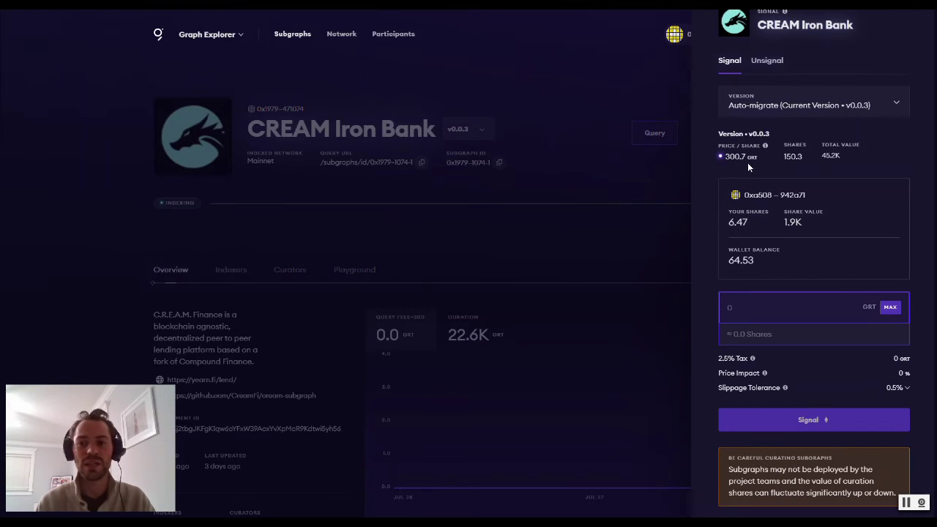
mouse_move(747, 165)
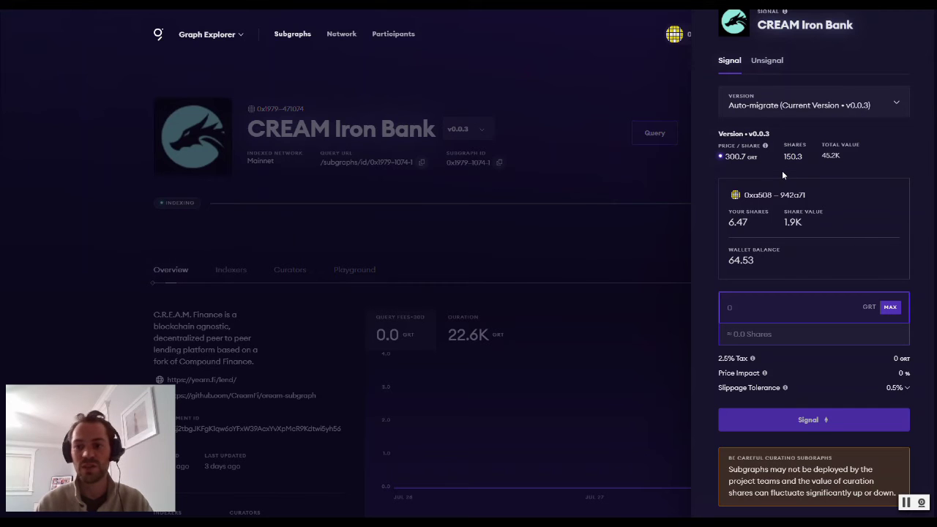
Enter 50 GRT as a signal amount and examine the estimated shares and the 2.5% tax
click(779, 311)
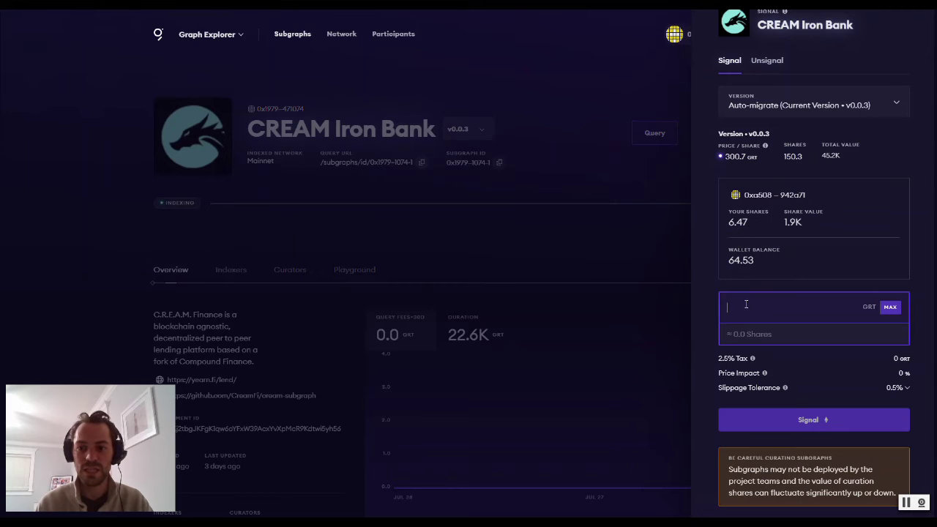
text(50)
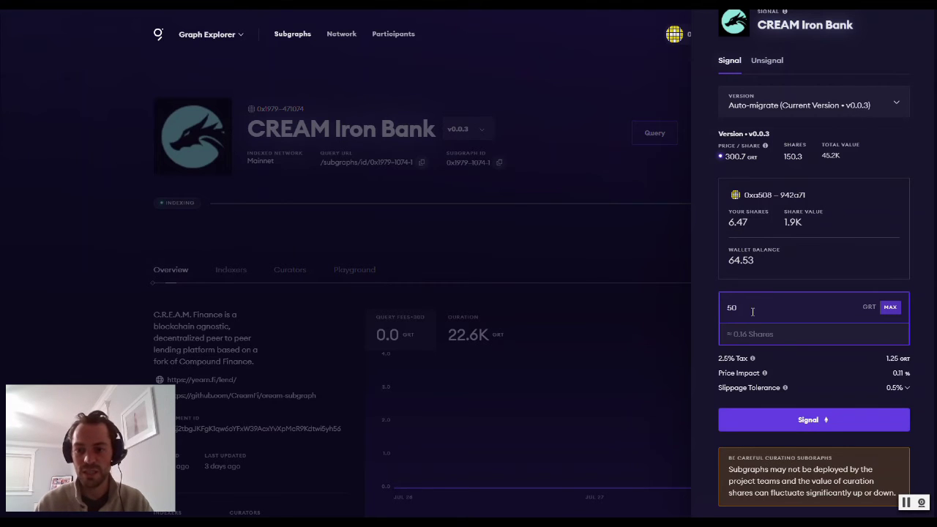
drag(749, 335, 740, 337)
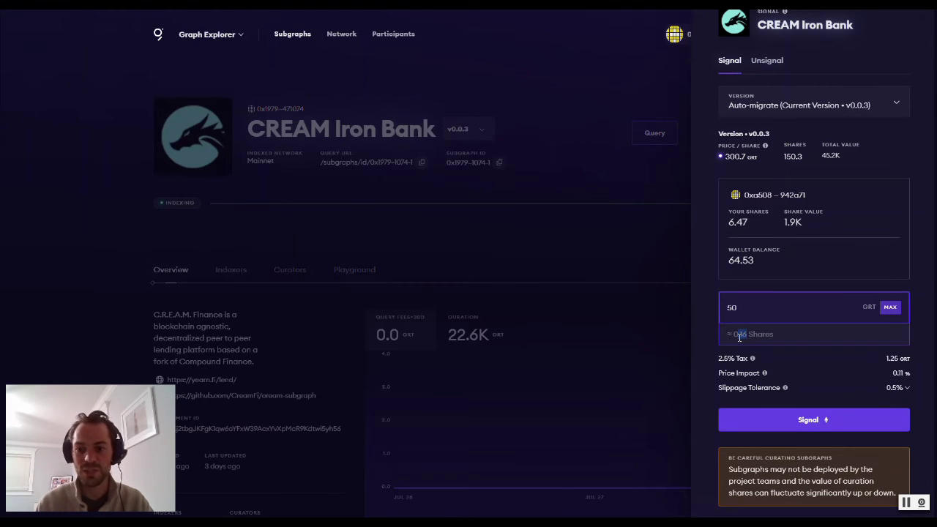
click(782, 338)
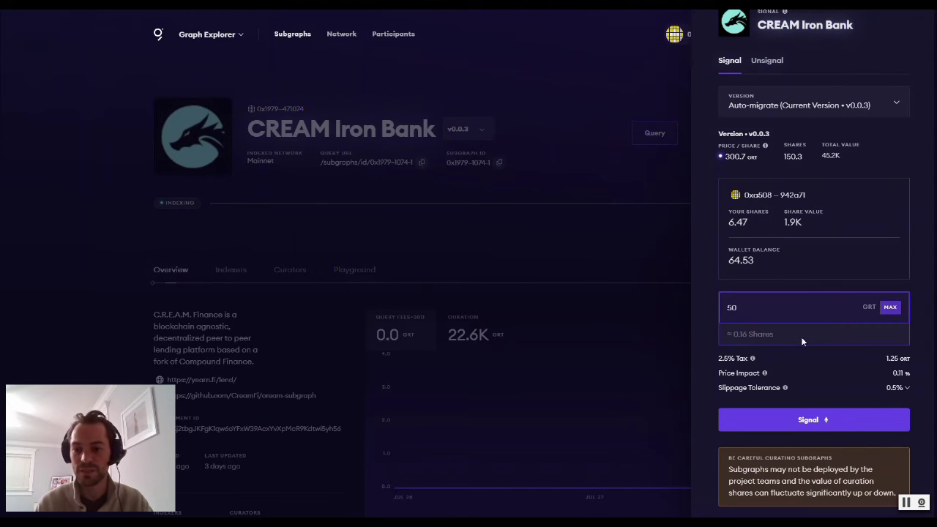
drag(724, 358, 754, 359)
click(756, 359)
drag(883, 359, 892, 359)
click(908, 360)
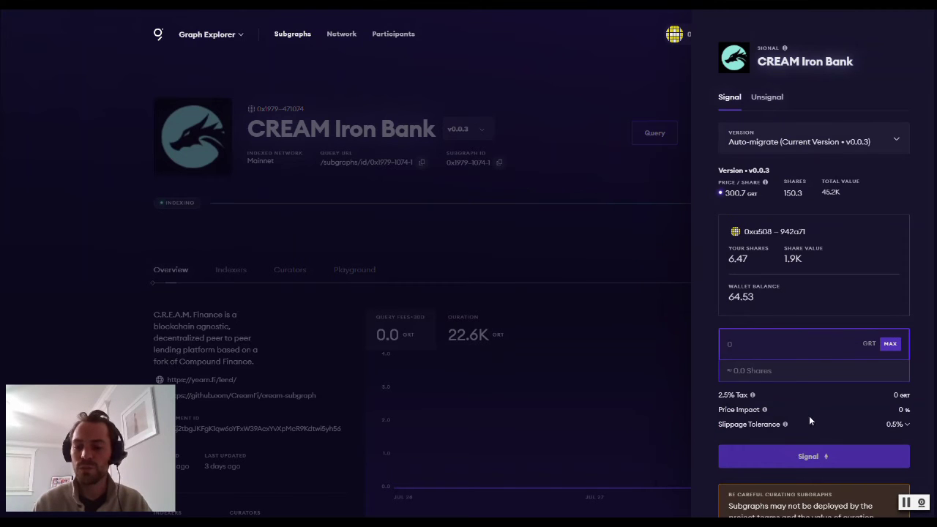
Signal 50 GRT on CREAM Iron Bank with Auto-migrate and confirm the contract interaction in MetaMask
click(770, 353)
text(50)
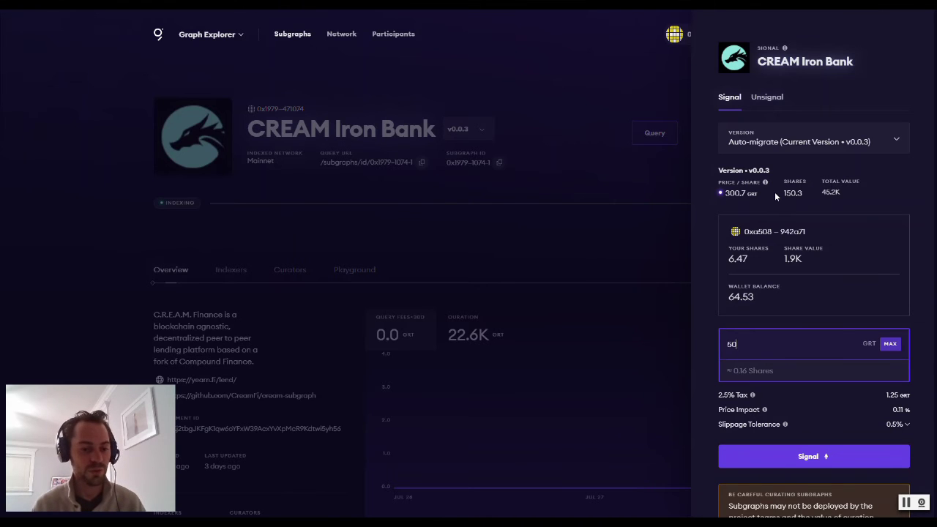
click(828, 459)
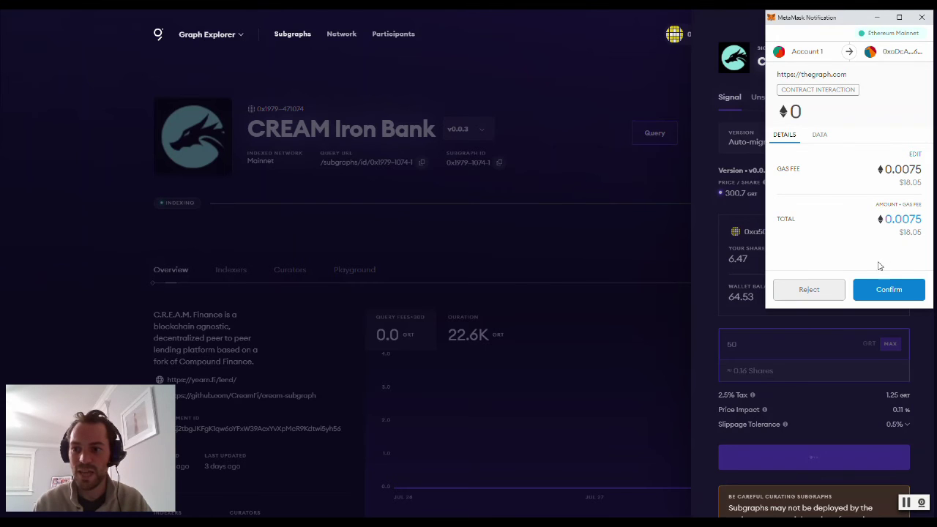
click(889, 290)
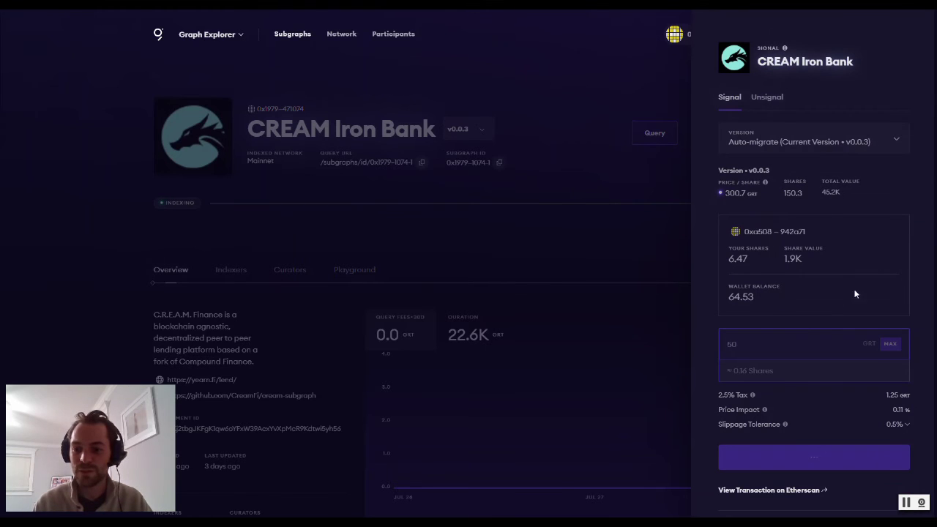
View the signal transaction on Etherscan and refresh its details page
scroll(807, 376, down, 1)
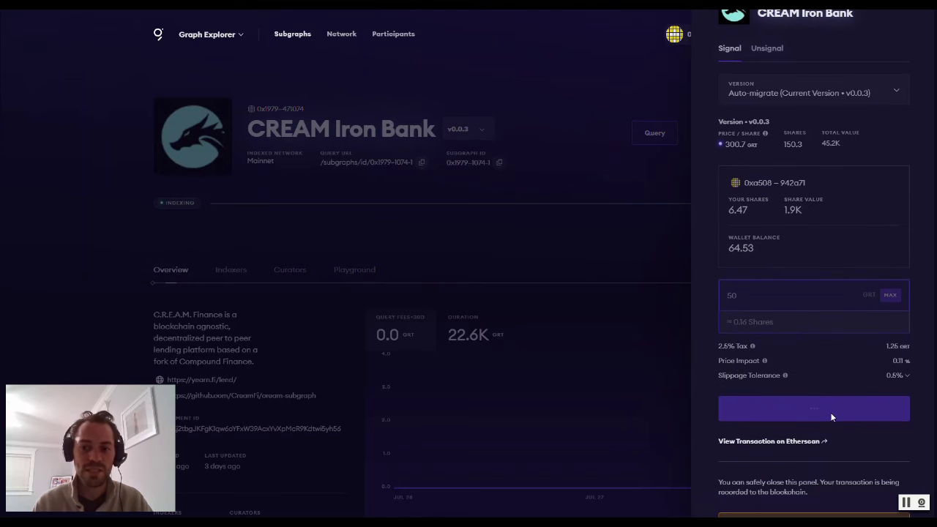
click(762, 443)
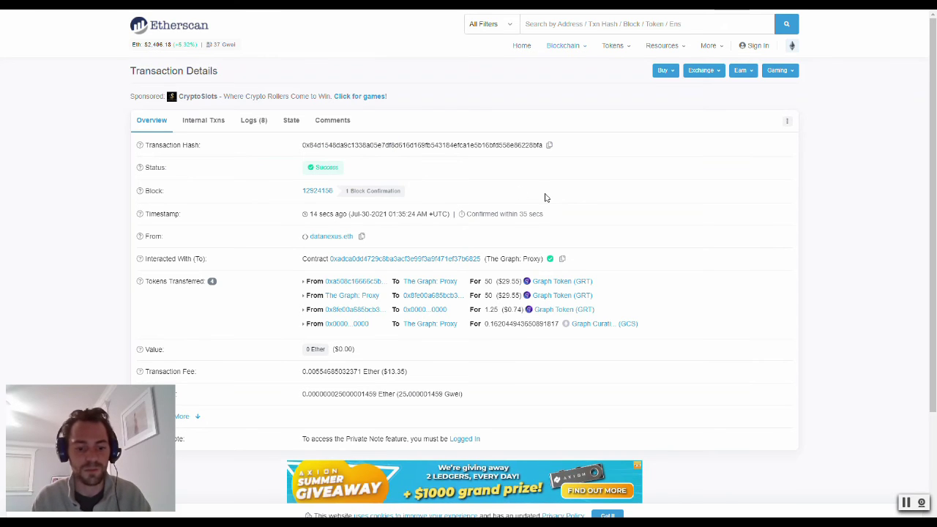
key(F5)
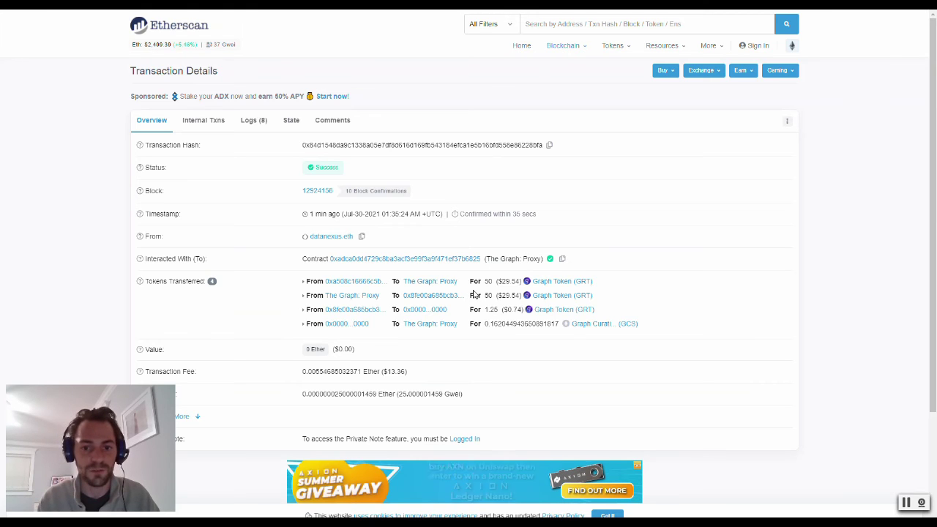
Examine the amounts of the first two GRT transfers in the Etherscan transaction details
mouse_move(484, 281)
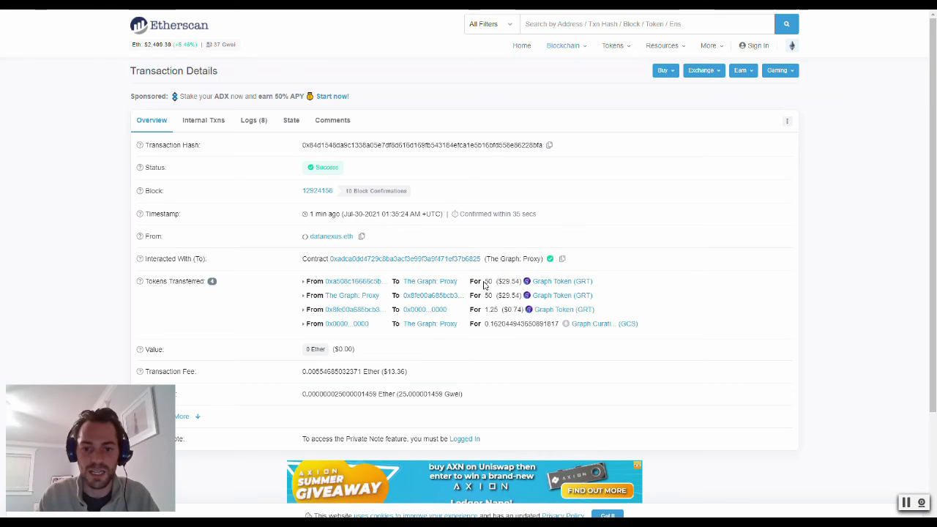
double_click(487, 282)
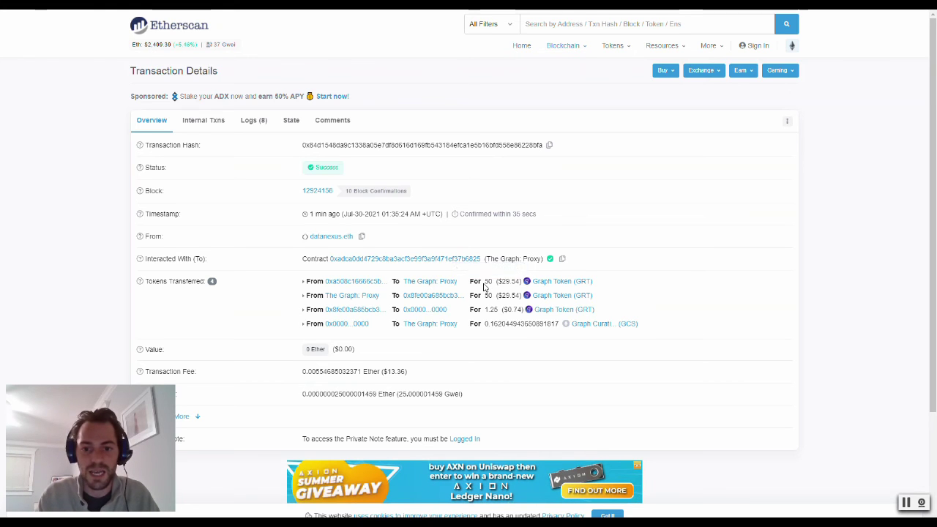
click(607, 289)
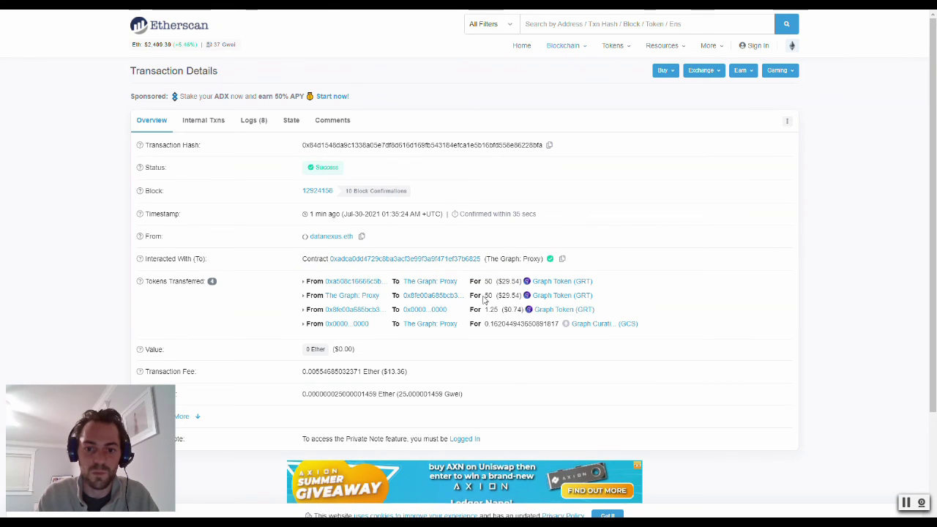
mouse_move(488, 295)
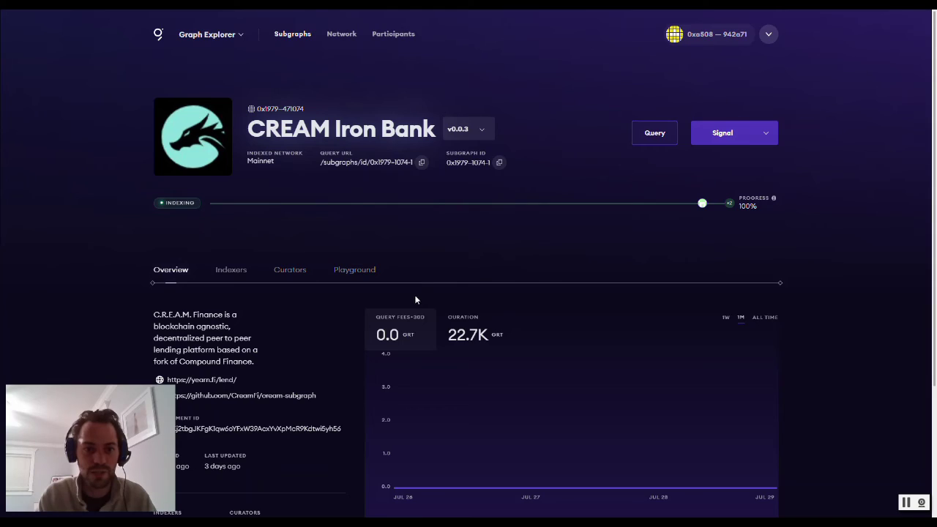
Switch back to the CREAM Iron Bank page in Graph Explorer and inspect its deployment ID
scroll(290, 287, down, 2)
drag(350, 325, 332, 331)
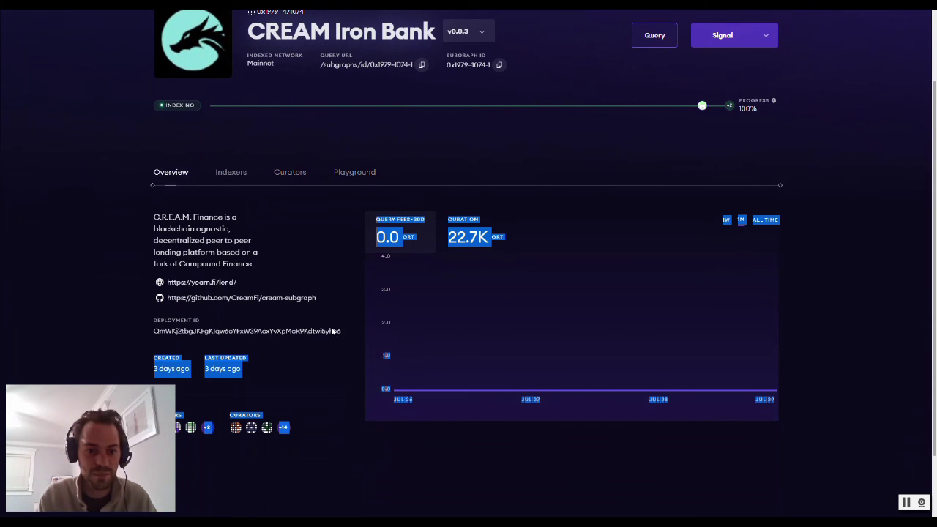
click(261, 329)
scroll(333, 308, up, 2)
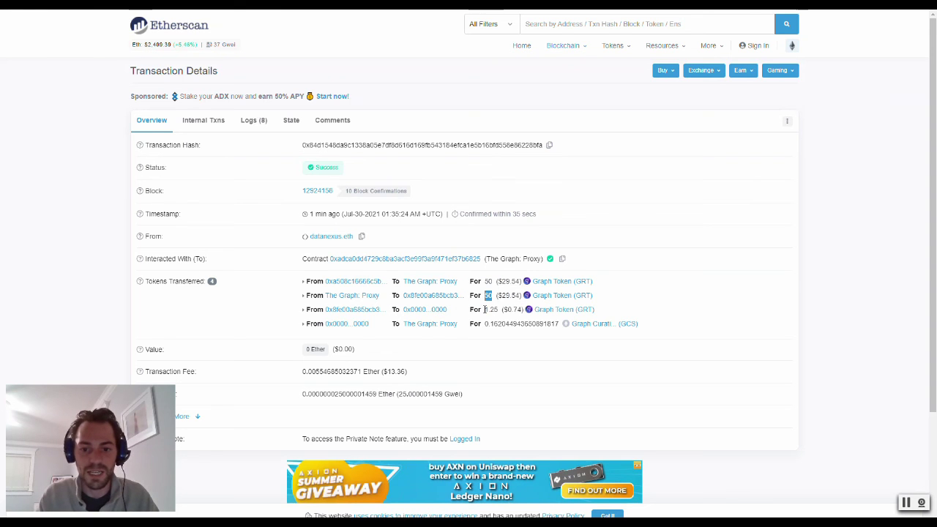
Examine the curation tax transfer and the amount of curation shares received in the Etherscan transaction
double_click(491, 309)
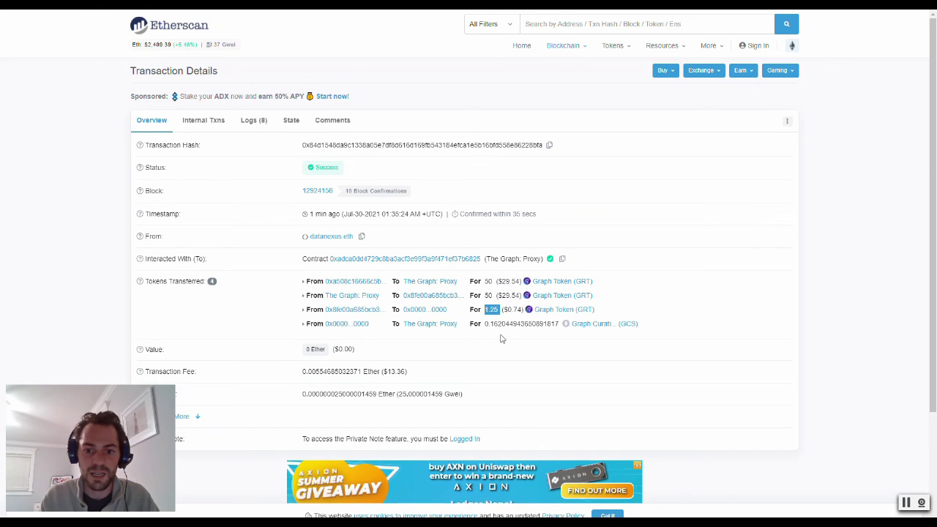
drag(495, 328, 514, 325)
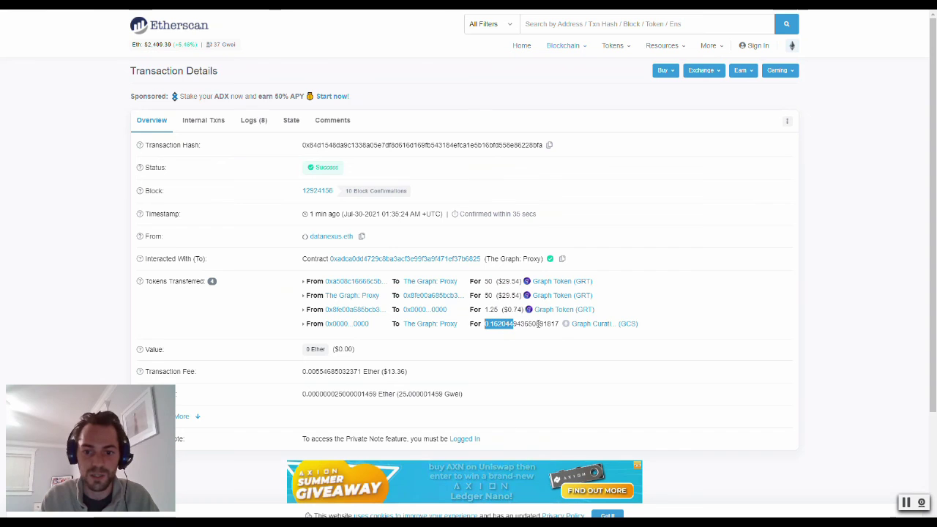
click(554, 337)
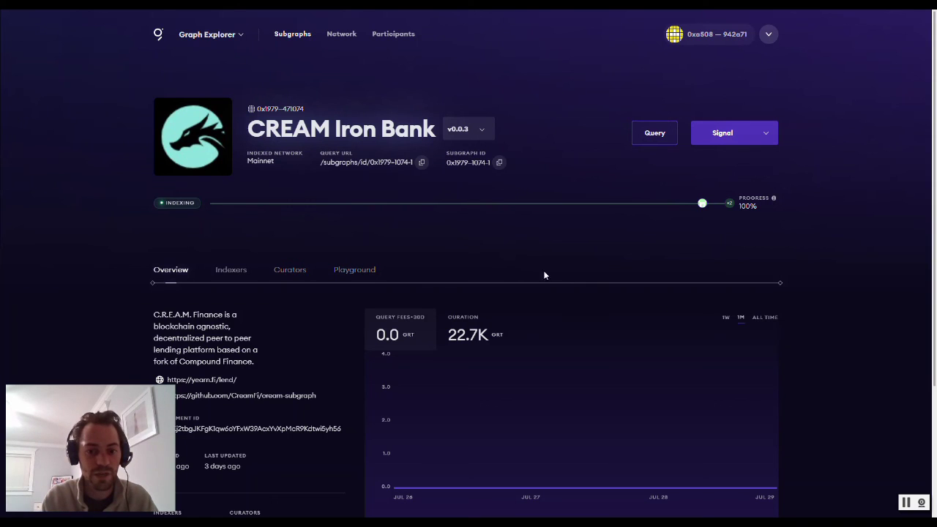
Return to CREAM Iron Bank in Graph Explorer and review the subgraph's name, curation total and overview details
drag(250, 131, 439, 131)
click(482, 264)
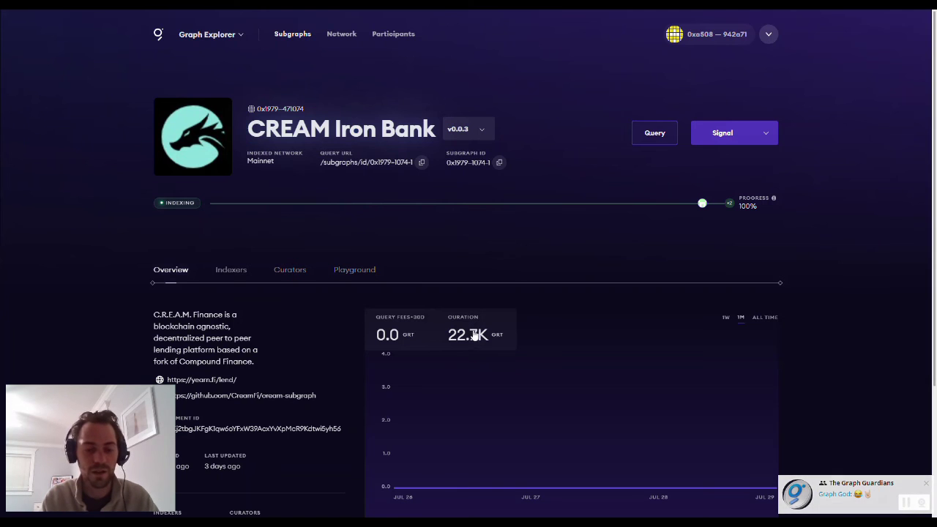
scroll(535, 244, down, 1)
scroll(535, 244, down, 1)
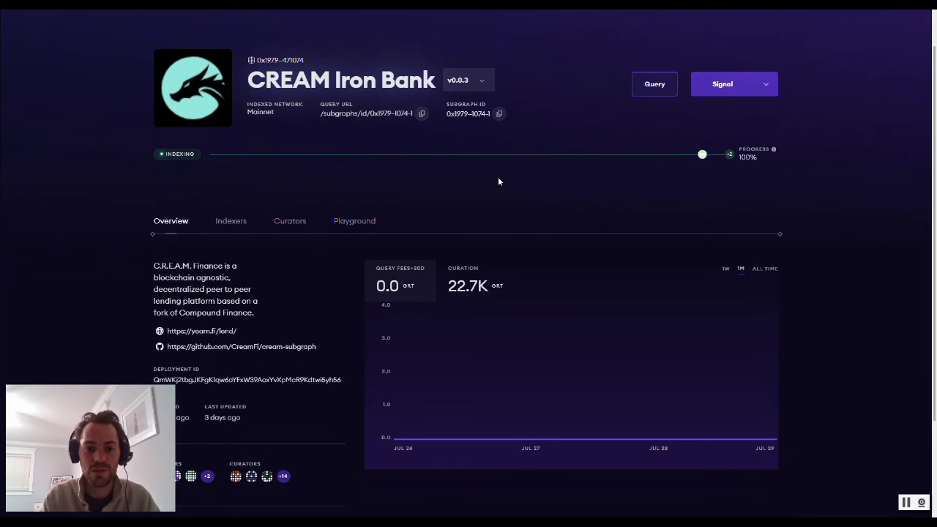
scroll(428, 233, up, 1)
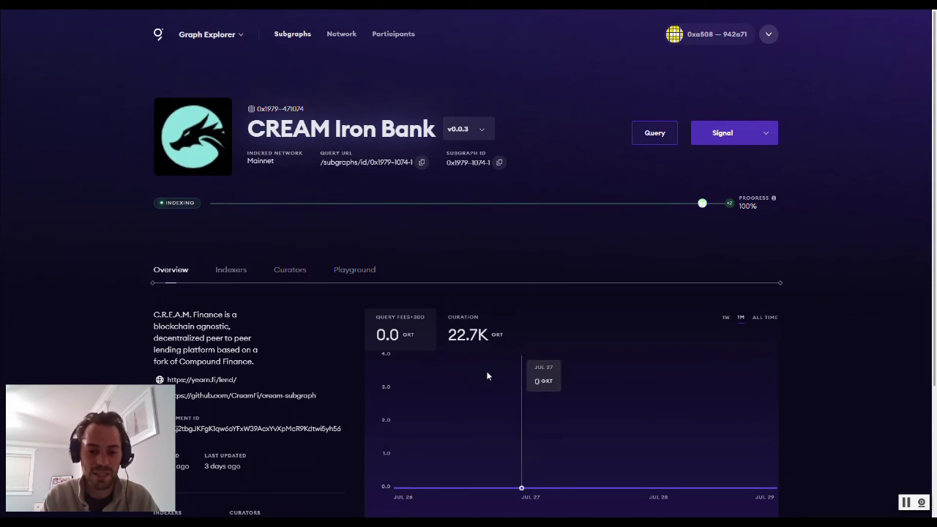